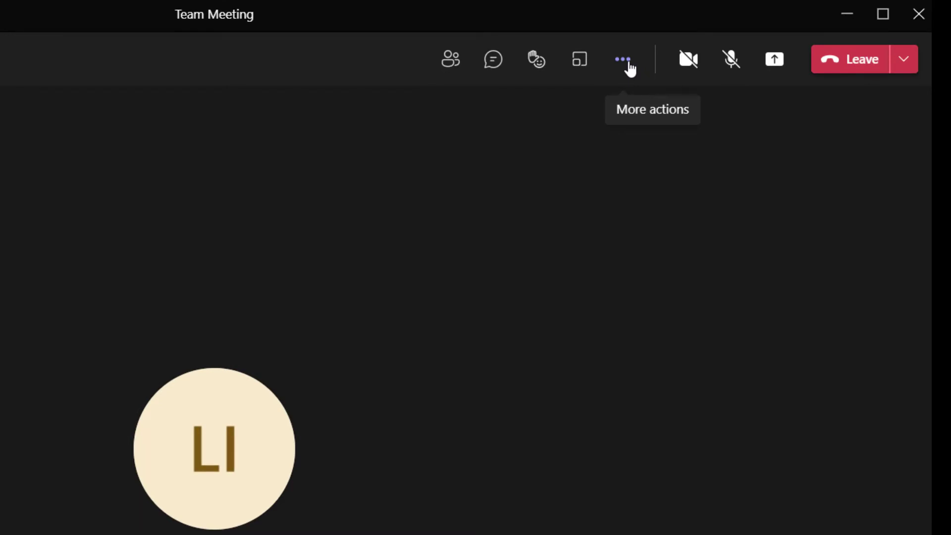
Open the Forms app details from the meeting's Add an app list.
{"action": "left_click", "coordinate": [623, 60]}
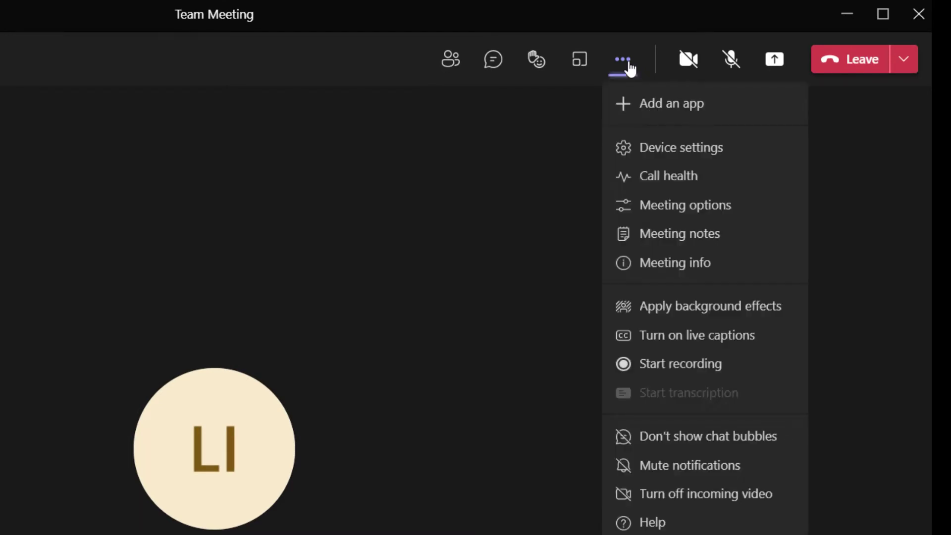
{"action": "left_click", "coordinate": [744, 114]}
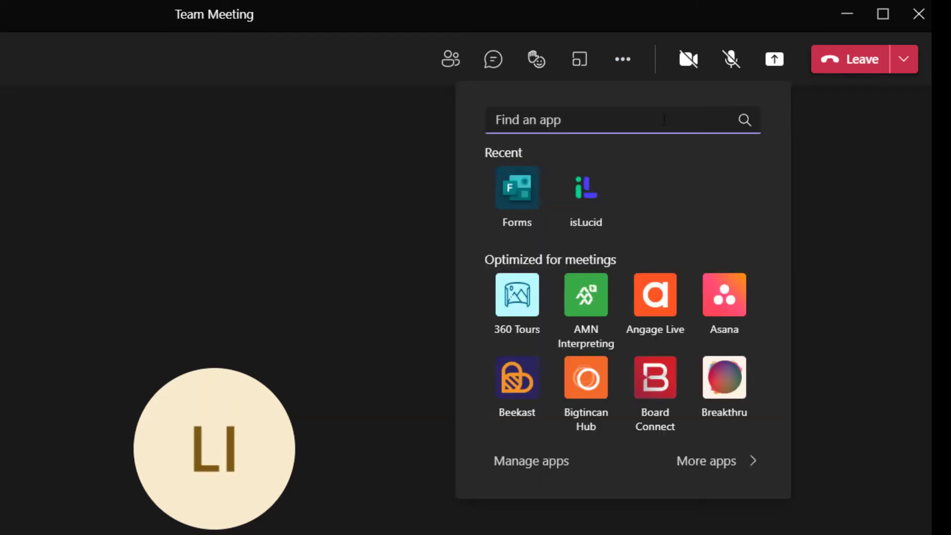
{"action": "left_click", "coordinate": [528, 203]}
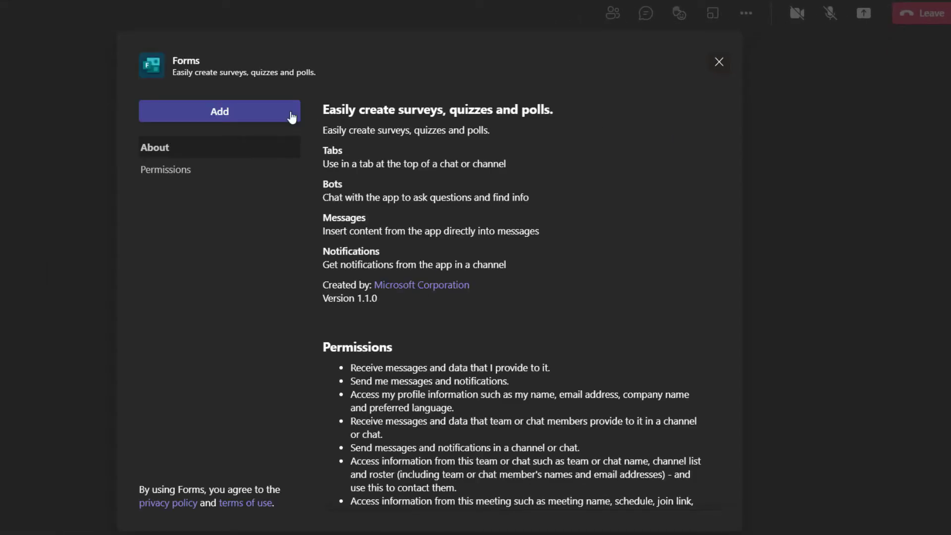
Add the Forms app to the meeting and save its tab setup.
{"action": "left_click", "coordinate": [277, 120]}
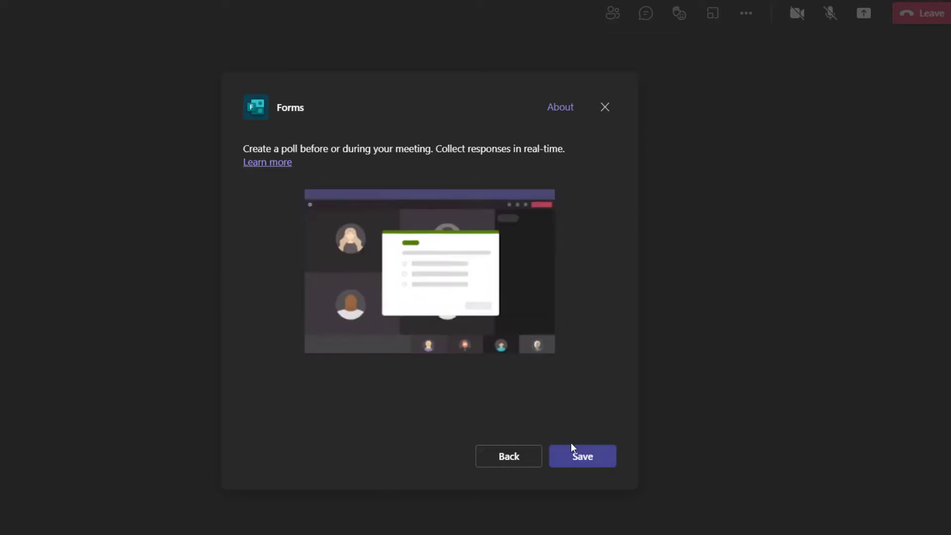
{"action": "left_click", "coordinate": [587, 466]}
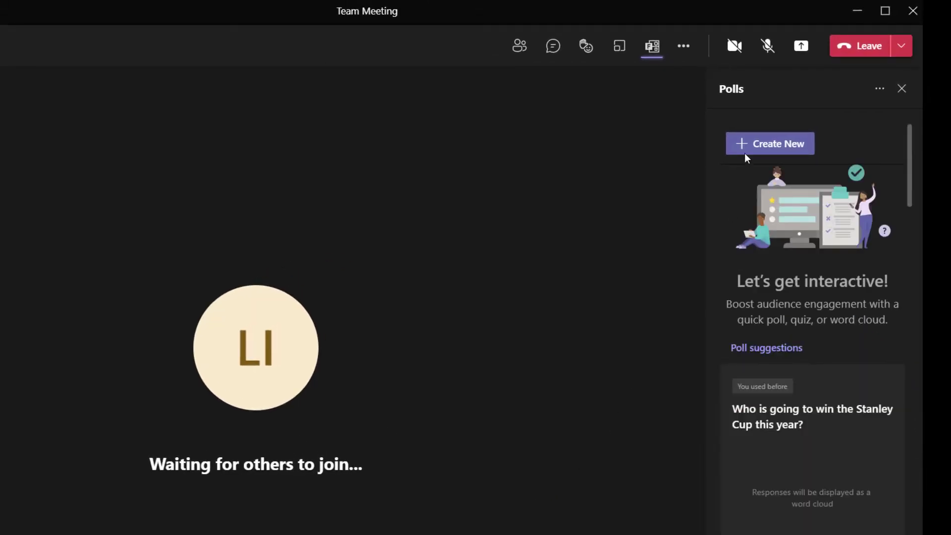
Create a Word Cloud Poll and paste in 'What is your favorite ice cream flavor?'.
{"action": "left_click", "coordinate": [762, 147]}
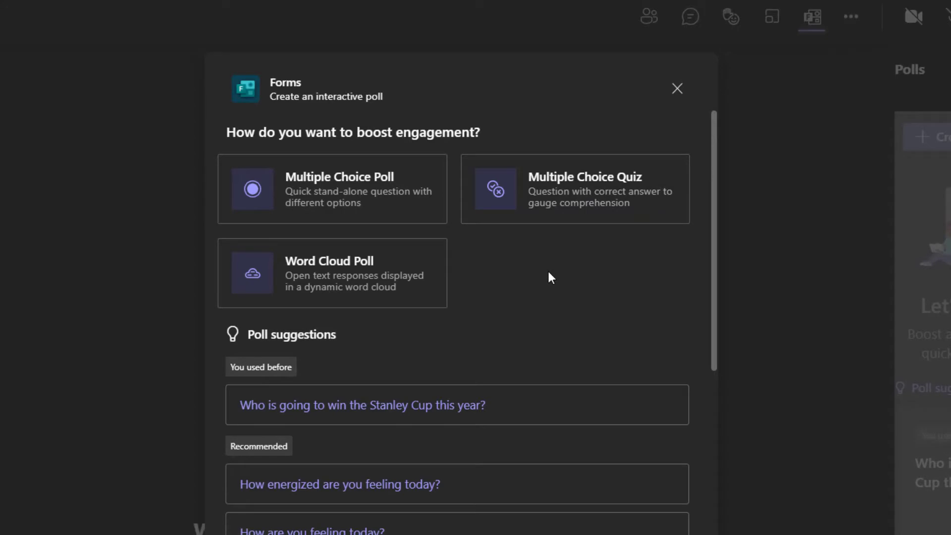
{"action": "left_click", "coordinate": [393, 289]}
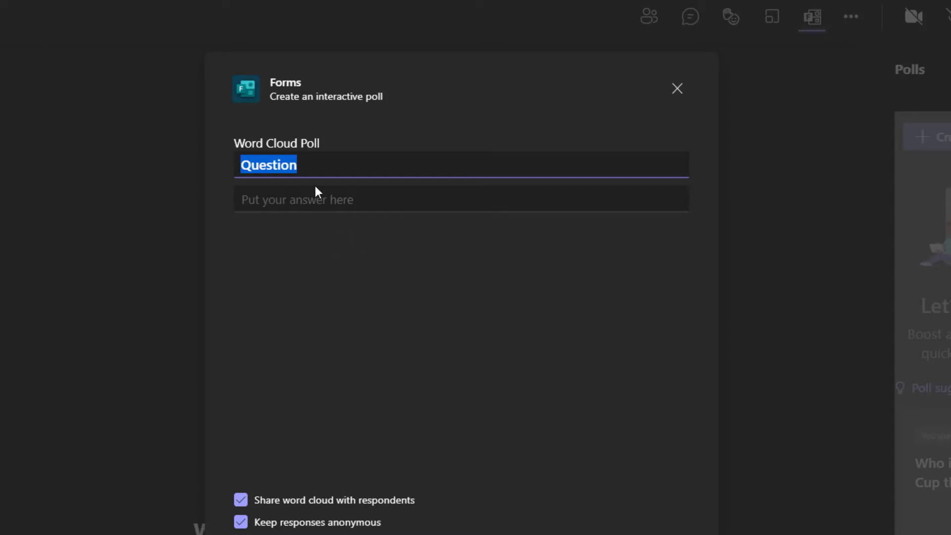
{"action": "left_click", "coordinate": [319, 167]}
{"action": "left_click_drag", "start_coordinate": [319, 168], "coordinate": [227, 158]}
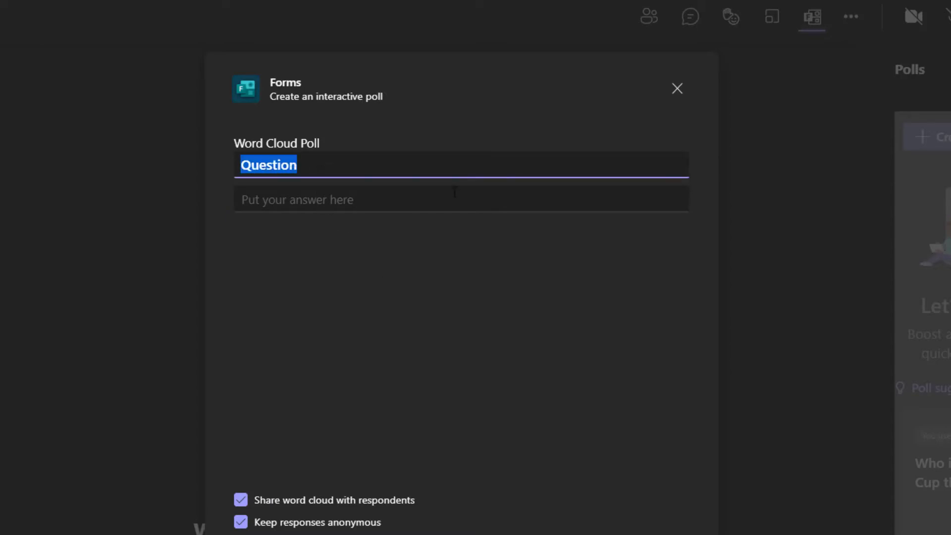
{"action": "type", "text": "What is your favorite ice cream flavor?"}
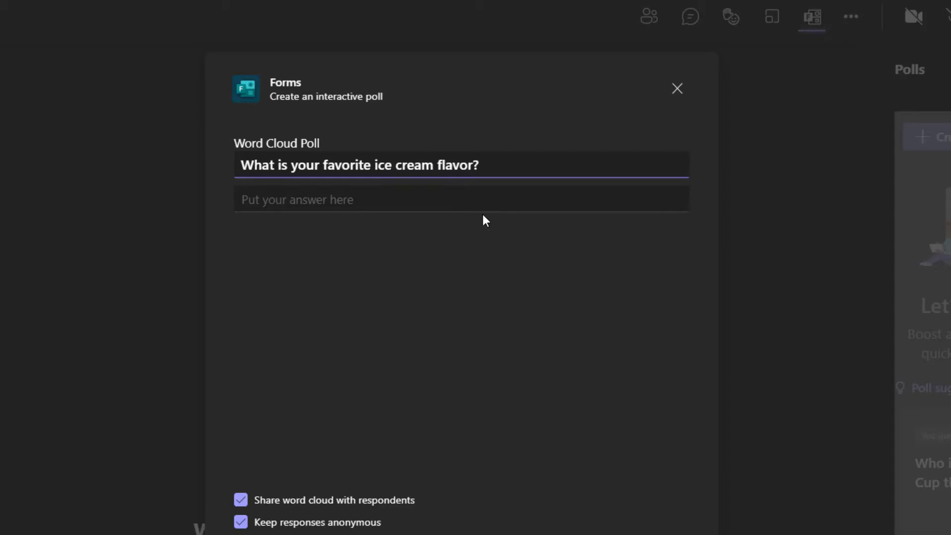
Leave co-authoring off and save the ice cream word cloud poll as a draft.
{"action": "left_click", "coordinate": [483, 214]}
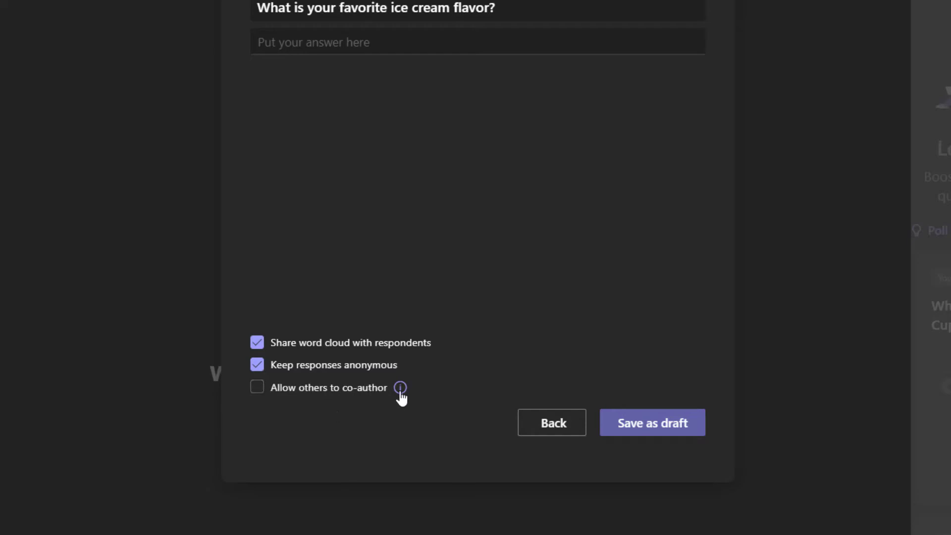
{"action": "mouse_move", "coordinate": [400, 391]}
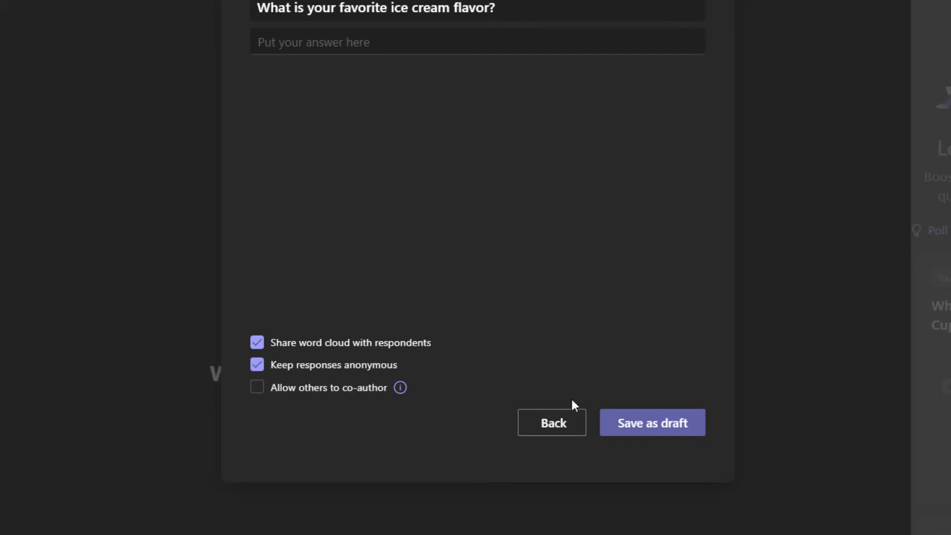
{"action": "left_click", "coordinate": [622, 426]}
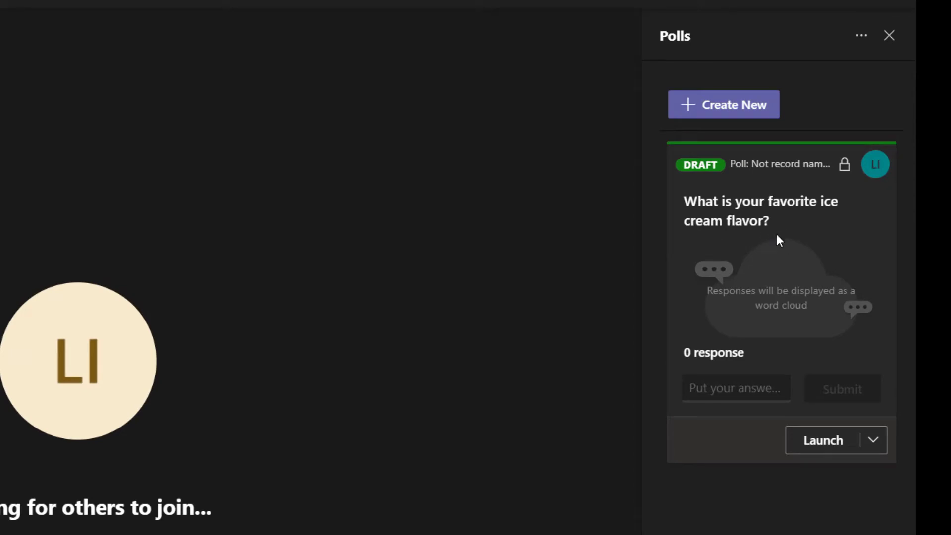
Launch the draft ice cream poll and show its live results.
{"action": "left_click", "coordinate": [823, 440]}
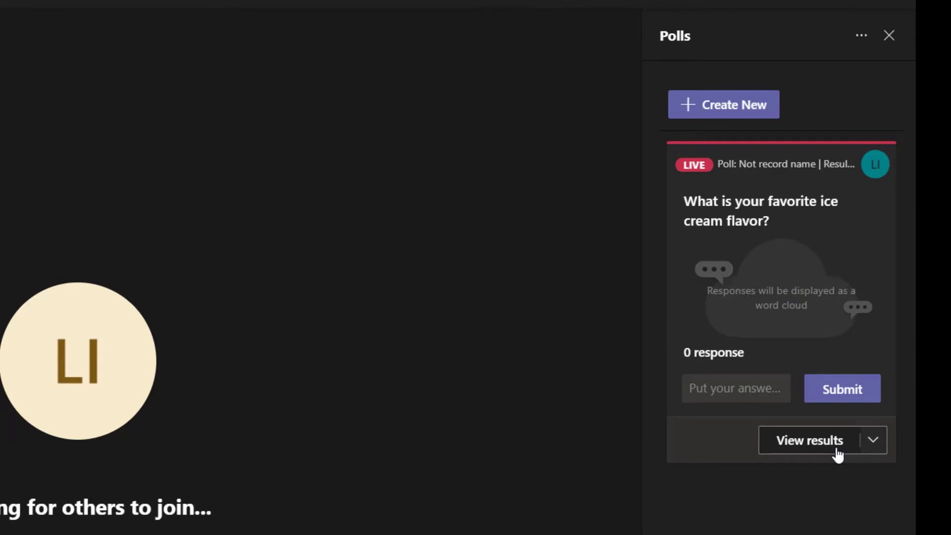
{"action": "left_click", "coordinate": [837, 452]}
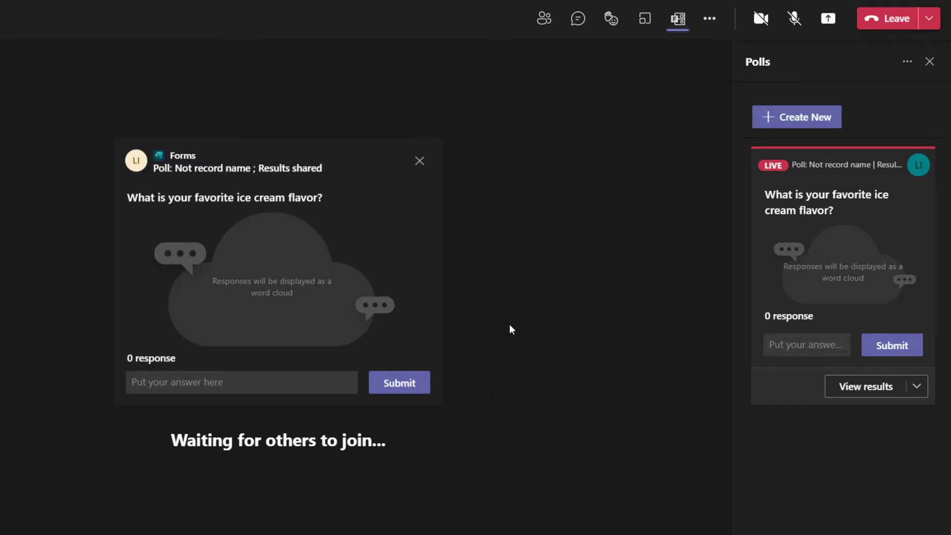
Submit the first two poll answers, Vanilla and Chocolate.
{"action": "left_click", "coordinate": [136, 381]}
{"action": "type", "text": "Vanilla"}
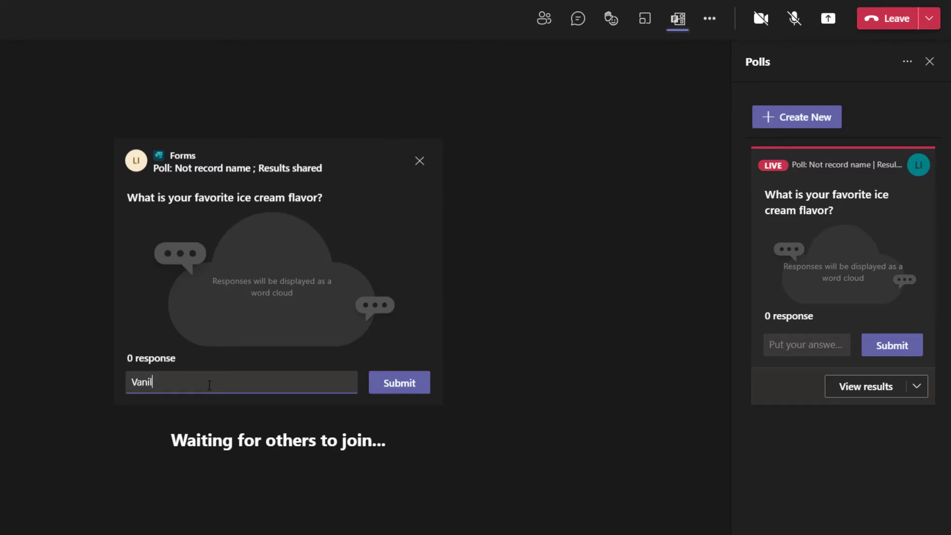
{"action": "double_click", "coordinate": [144, 387]}
{"action": "left_click", "coordinate": [376, 383]}
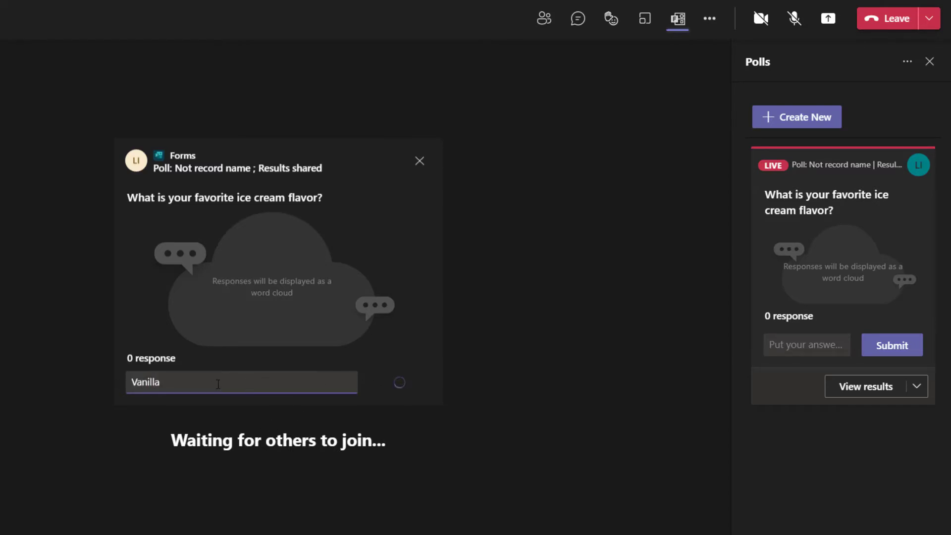
{"action": "type", "text": "Cho"}
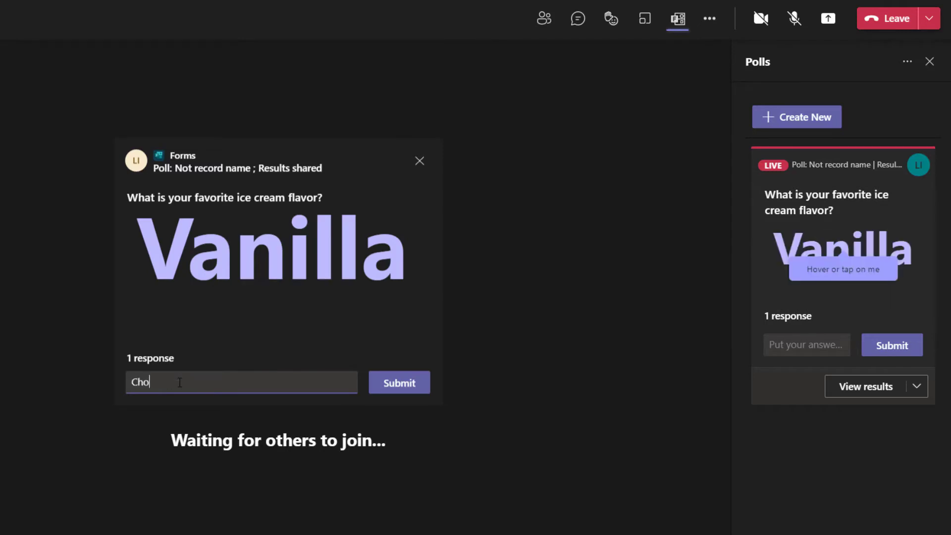
{"action": "type", "text": "colate"}
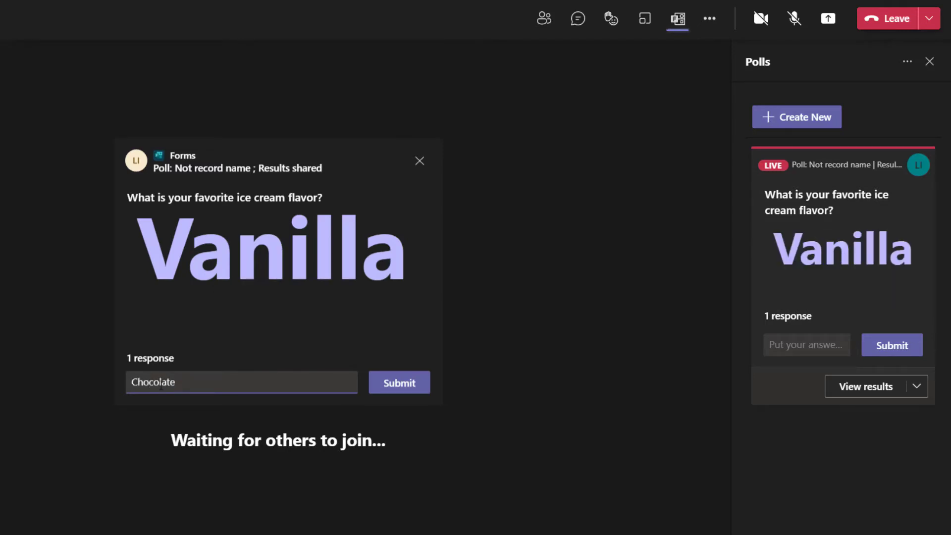
{"action": "left_click", "coordinate": [385, 389]}
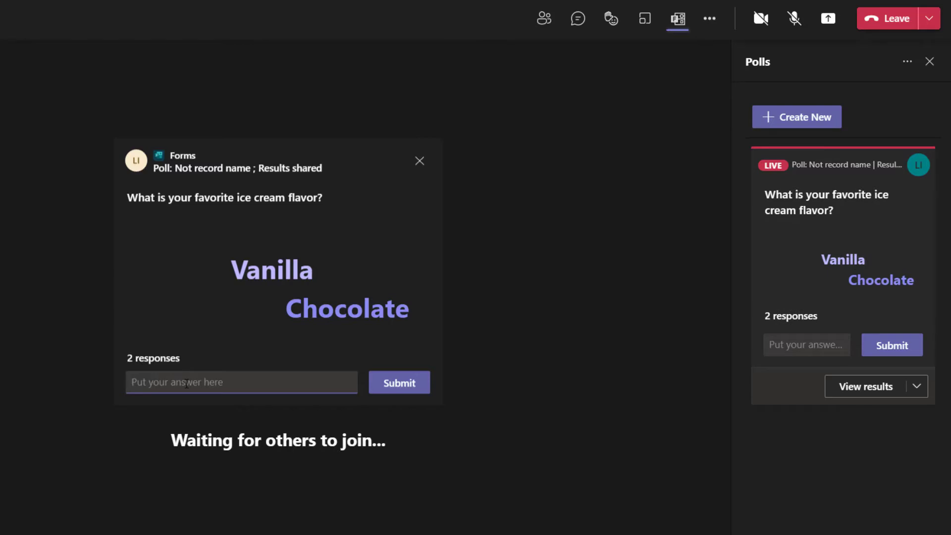
Submit four more Vanilla answers, bringing the poll to six responses.
{"action": "type", "text": "Vanilla"}
{"action": "left_click", "coordinate": [410, 385]}
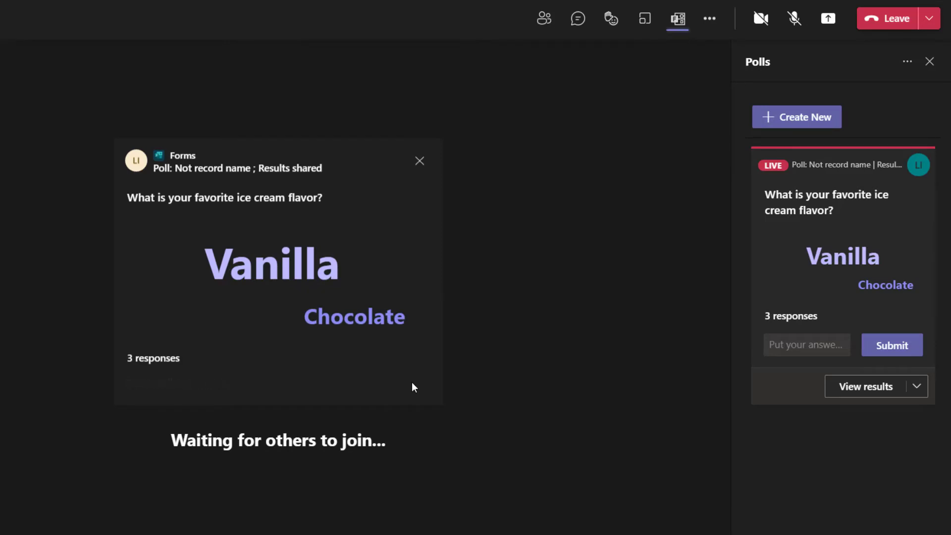
{"action": "type", "text": "Vanilla"}
{"action": "left_click", "coordinate": [384, 389]}
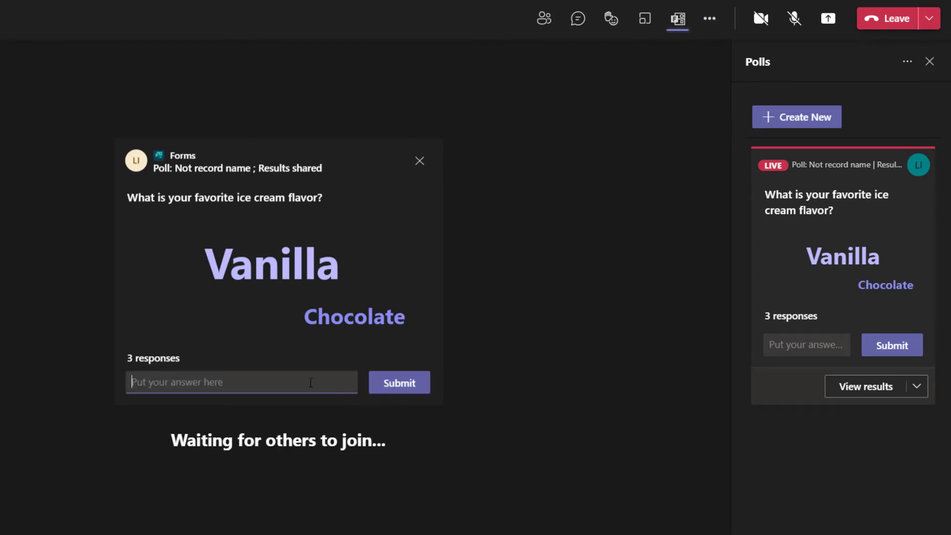
{"action": "type", "text": "Vanilla"}
{"action": "left_click", "coordinate": [386, 391]}
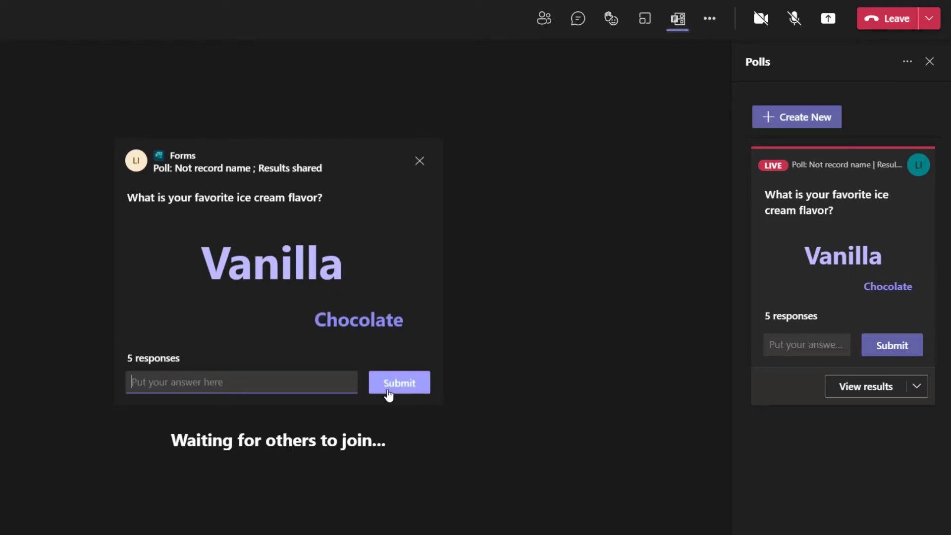
{"action": "type", "text": "Vanilla"}
{"action": "left_click", "coordinate": [385, 384]}
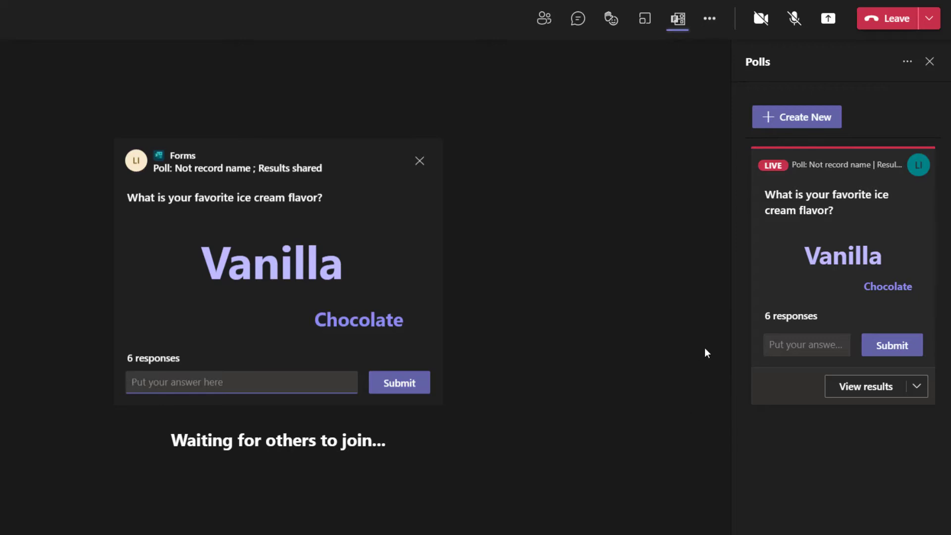
Reopen Polls and export the poll's Response details to an Excel workbook.
{"action": "left_click", "coordinate": [930, 62]}
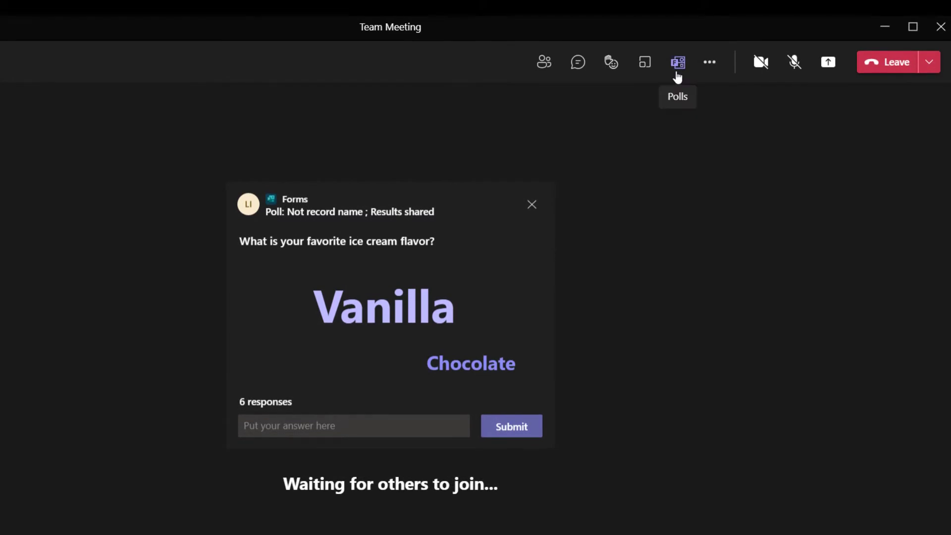
{"action": "left_click", "coordinate": [678, 69]}
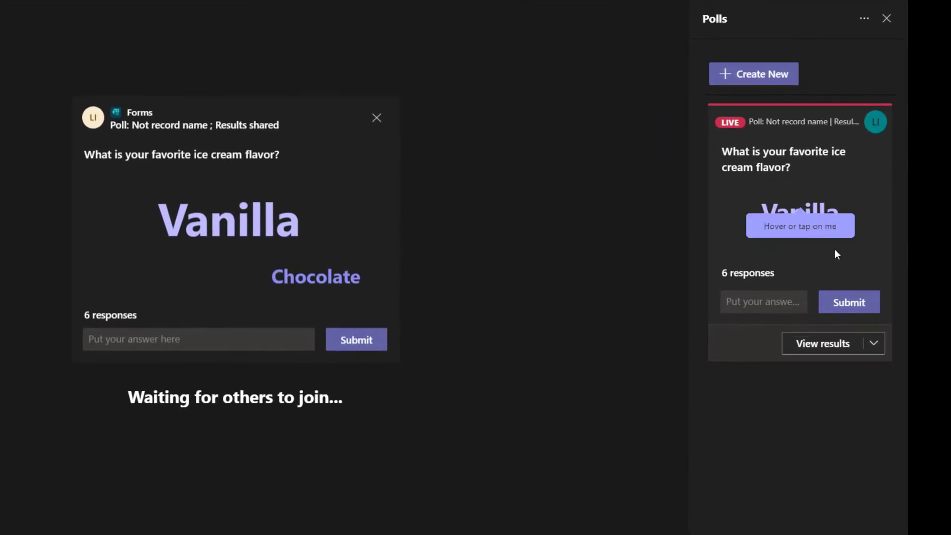
{"action": "left_click", "coordinate": [874, 344]}
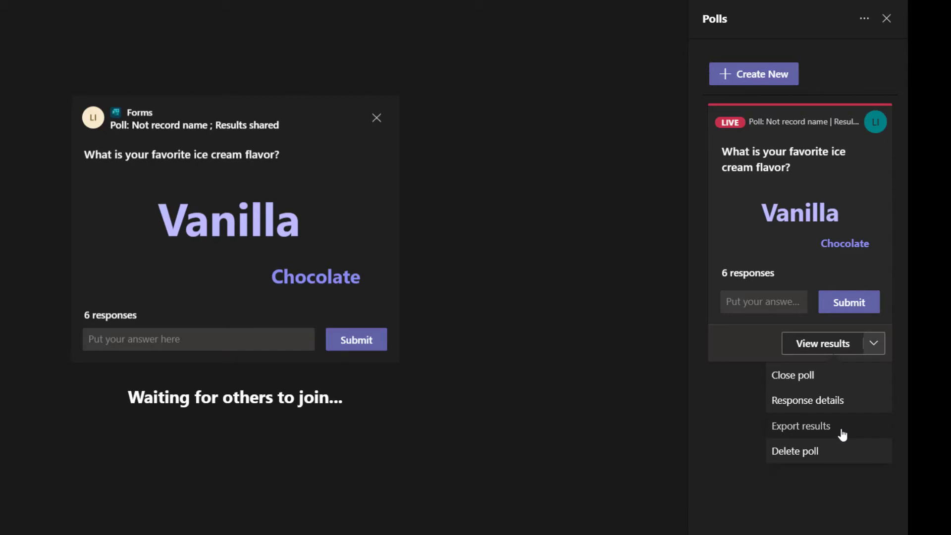
{"action": "left_click", "coordinate": [871, 407]}
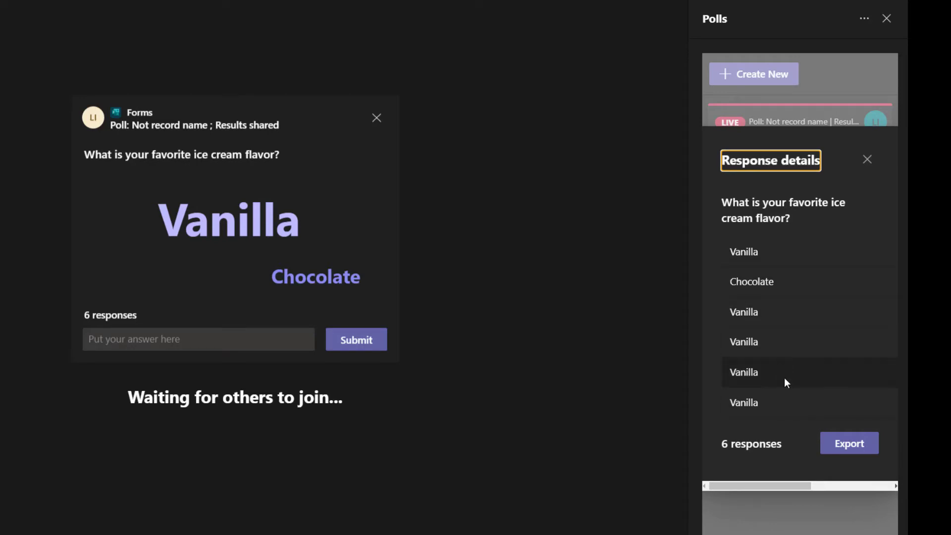
{"action": "left_click", "coordinate": [855, 450]}
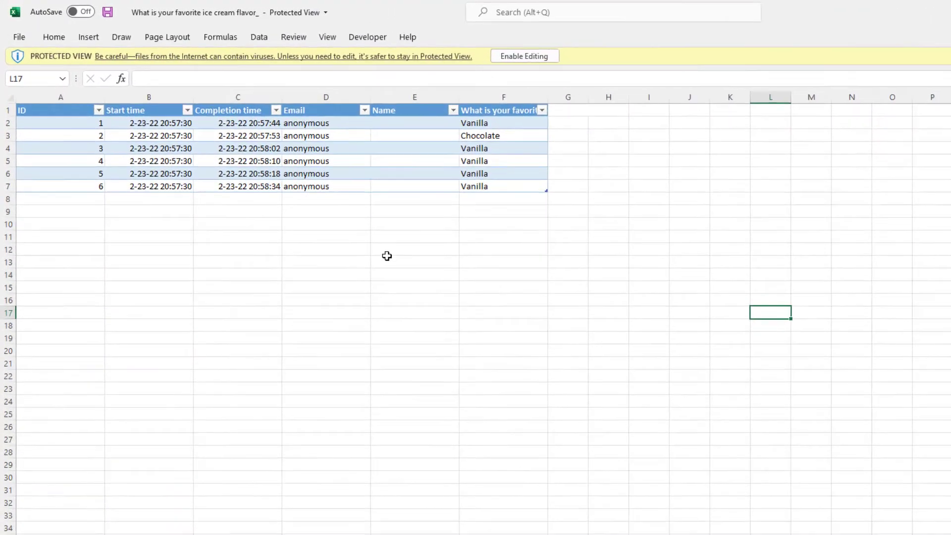
Check the first exported response's Email and empty Name cells, then return to Teams.
{"action": "left_click", "coordinate": [413, 267]}
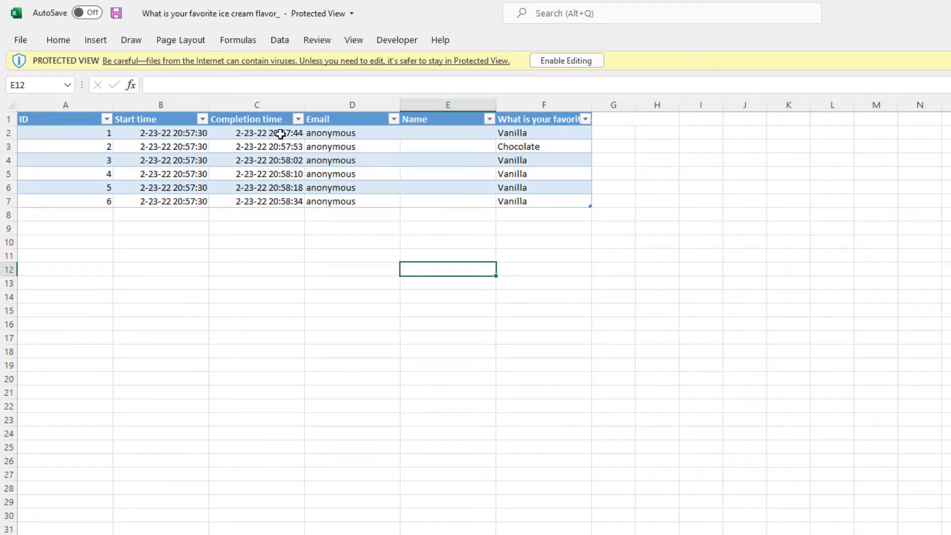
{"action": "left_click", "coordinate": [321, 133]}
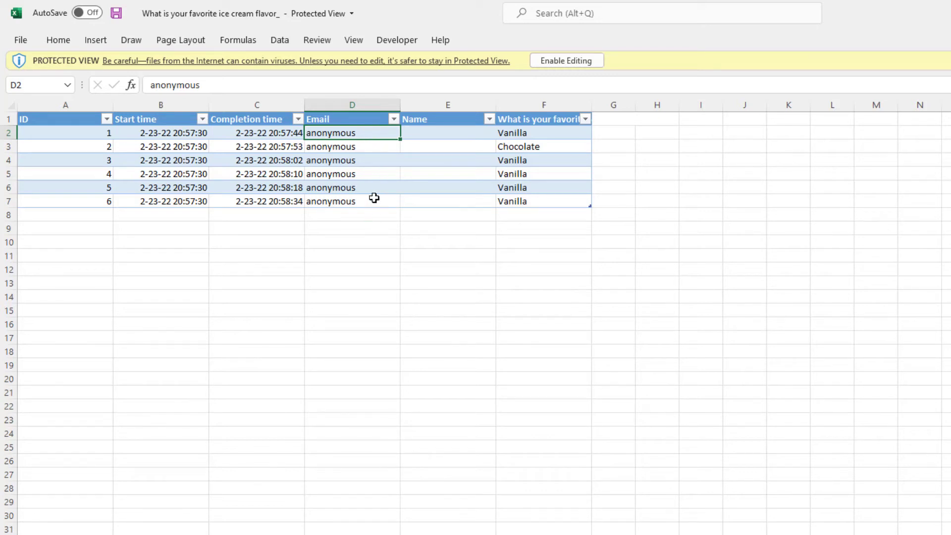
{"action": "left_click", "coordinate": [416, 129]}
{"action": "left_click", "coordinate": [367, 129]}
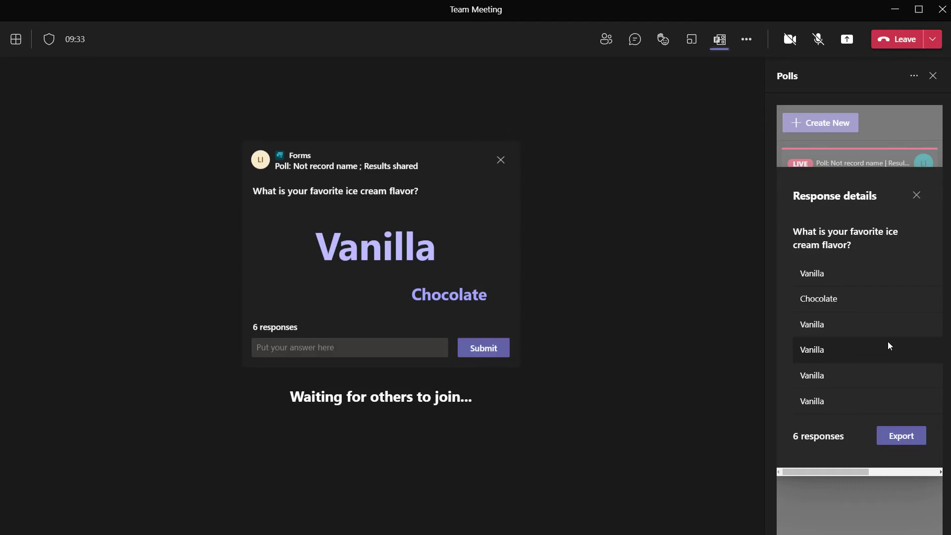
Leave Response details and close the ice cream poll to stop new answers.
{"action": "left_click", "coordinate": [917, 195]}
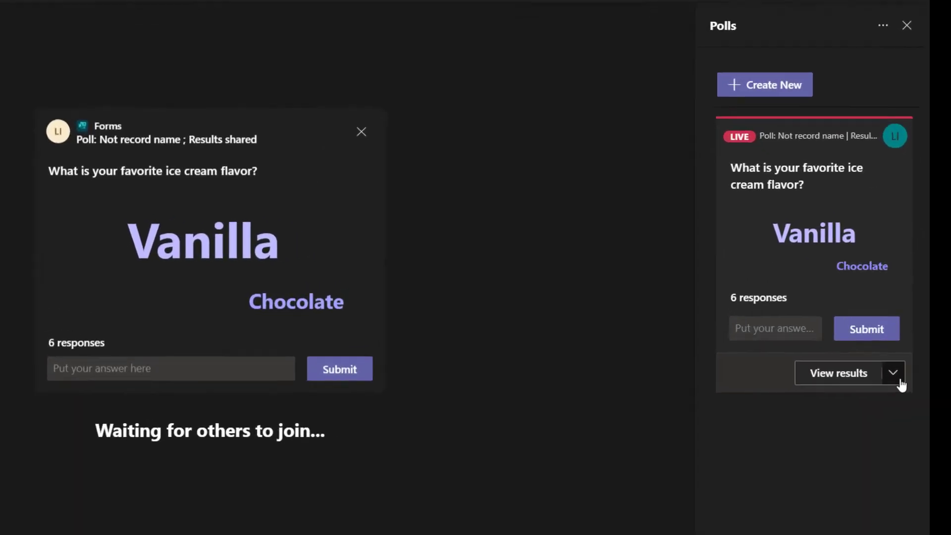
{"action": "left_click", "coordinate": [902, 377]}
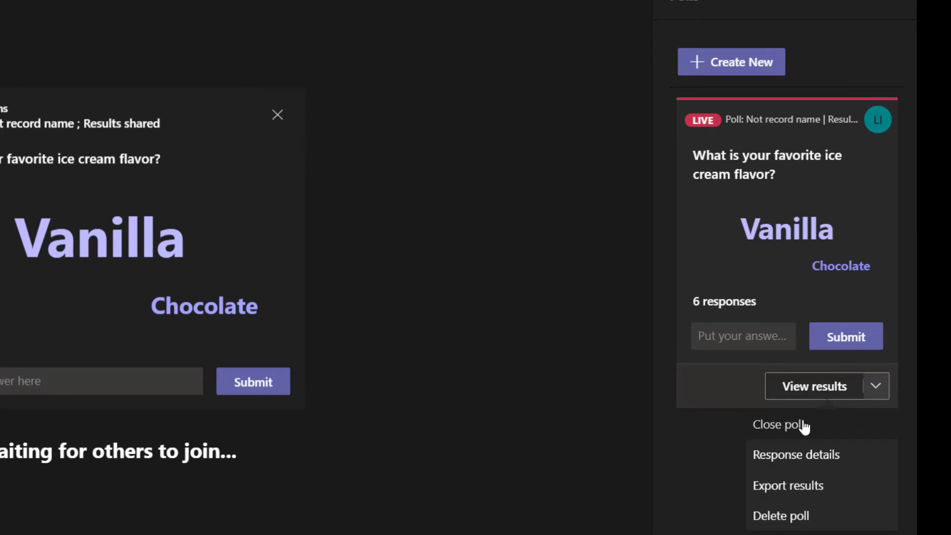
{"action": "left_click", "coordinate": [778, 424]}
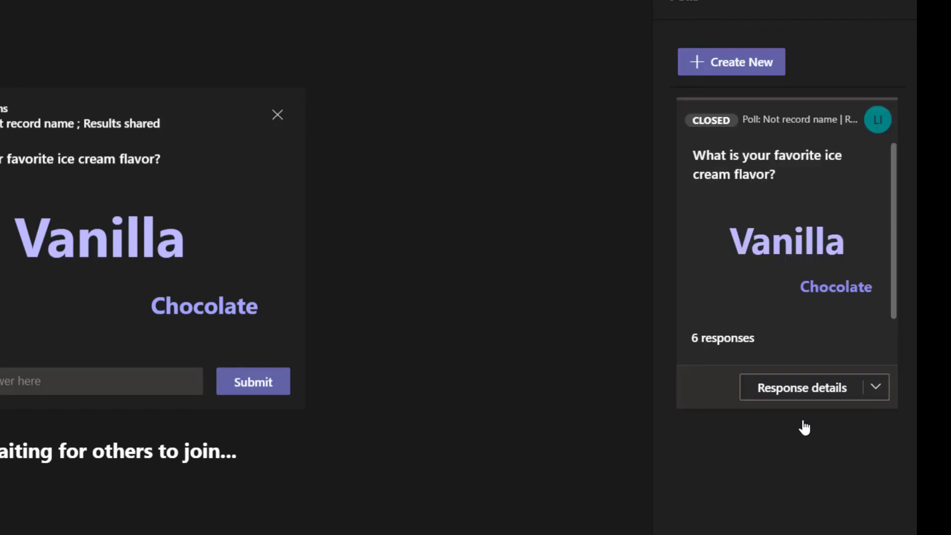